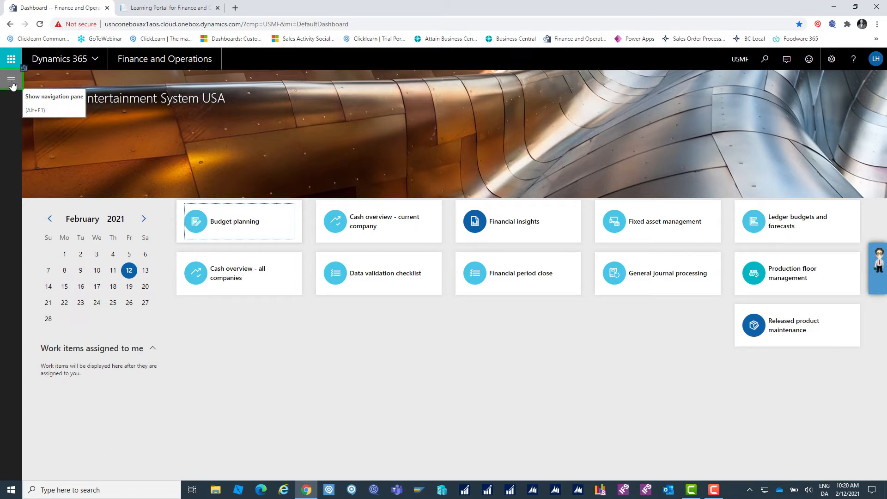
Record opening the All vendors list under Accounts payable and the Acme Office Supplies vendor record.
click(12, 83)
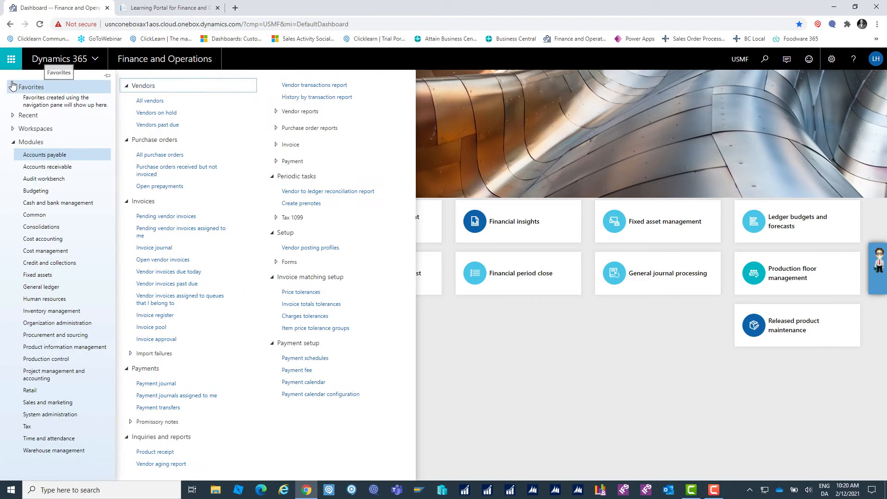
click(52, 157)
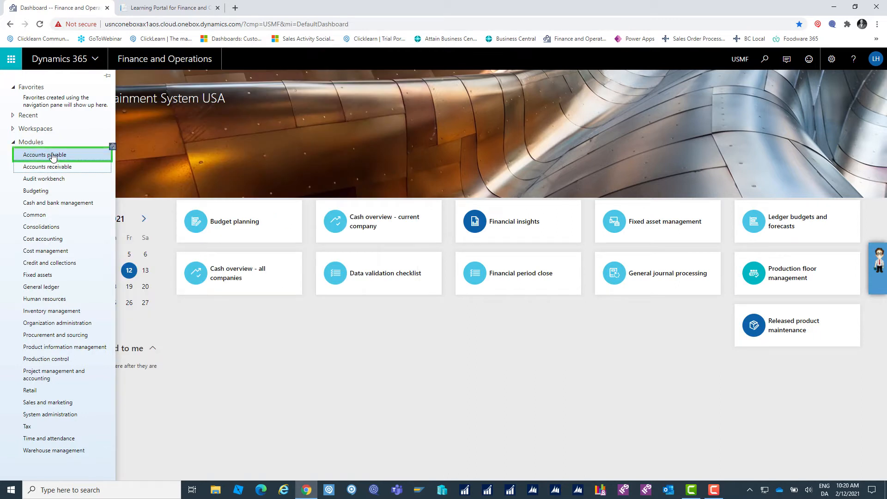
click(53, 157)
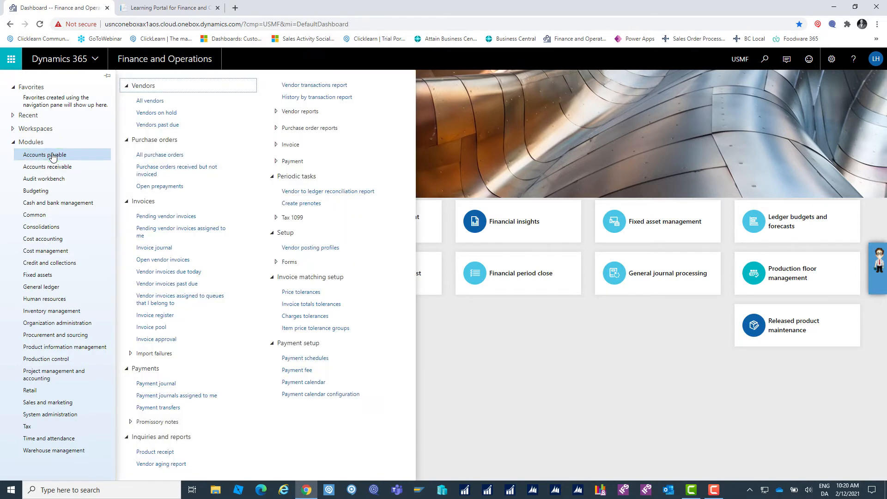
click(149, 102)
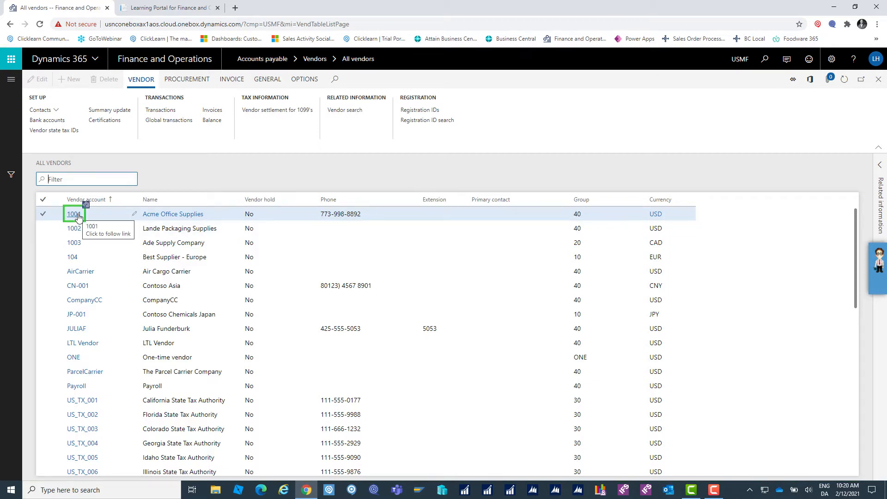
click(77, 215)
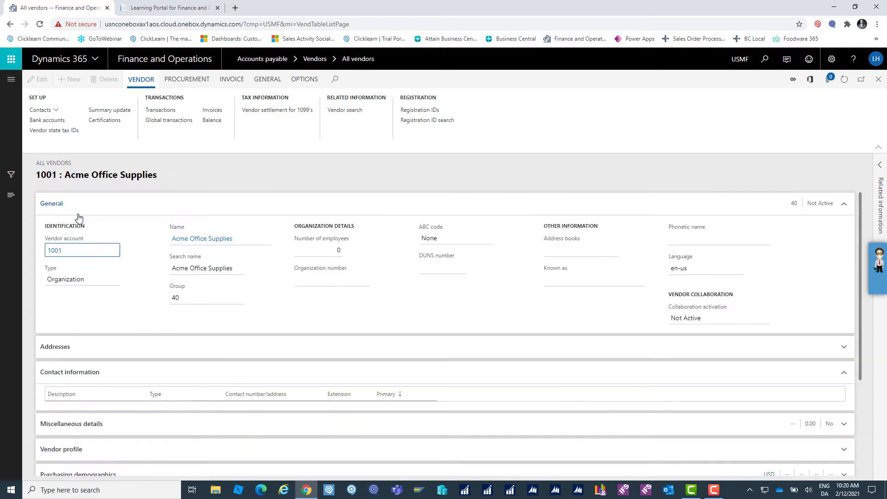
Record the vendor's Vendor account, Name and ABC code fields, then stop recording and go to the recording list.
click(75, 251)
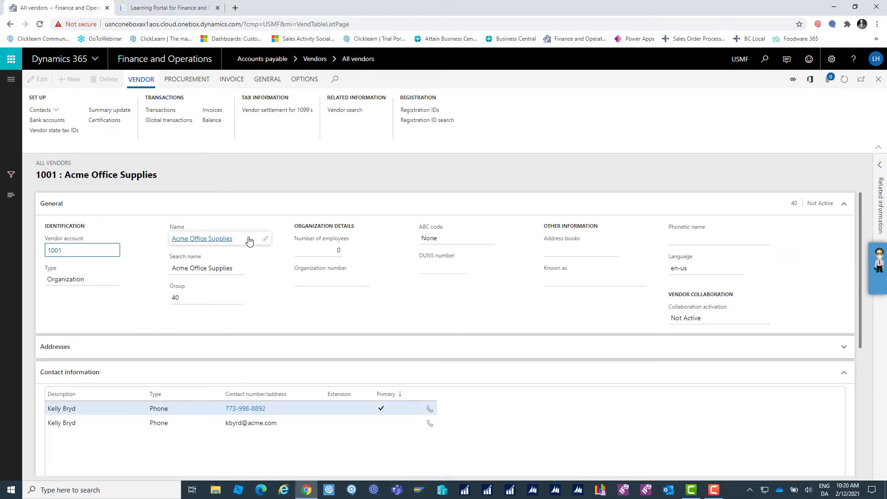
click(250, 240)
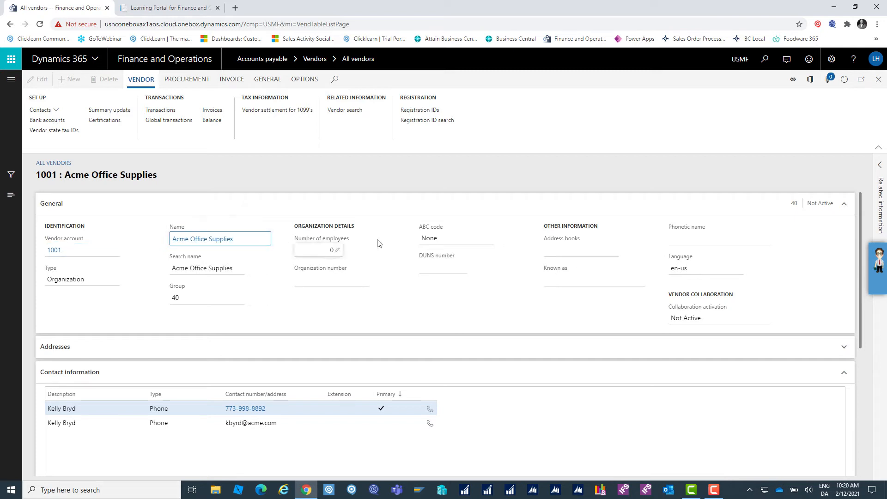
click(461, 239)
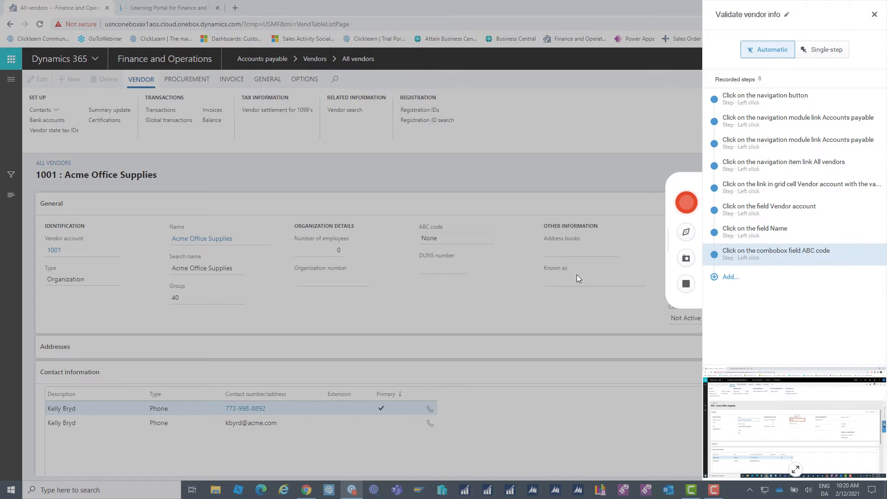
click(686, 285)
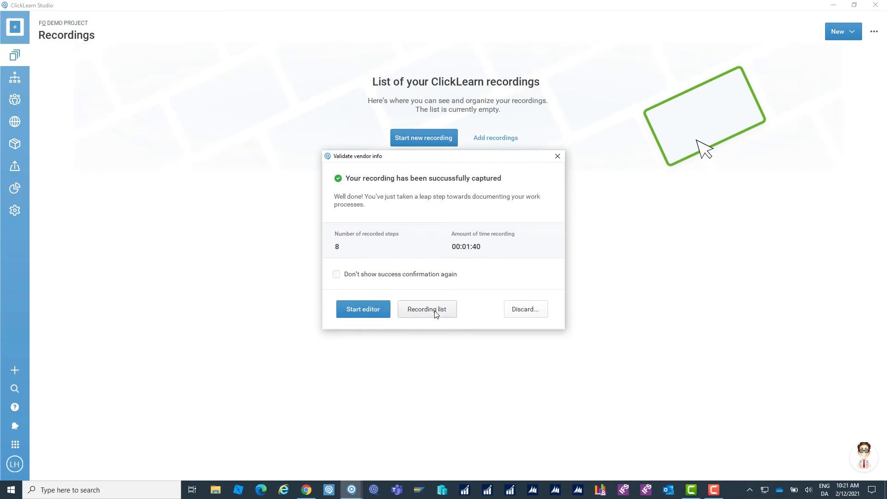
click(436, 313)
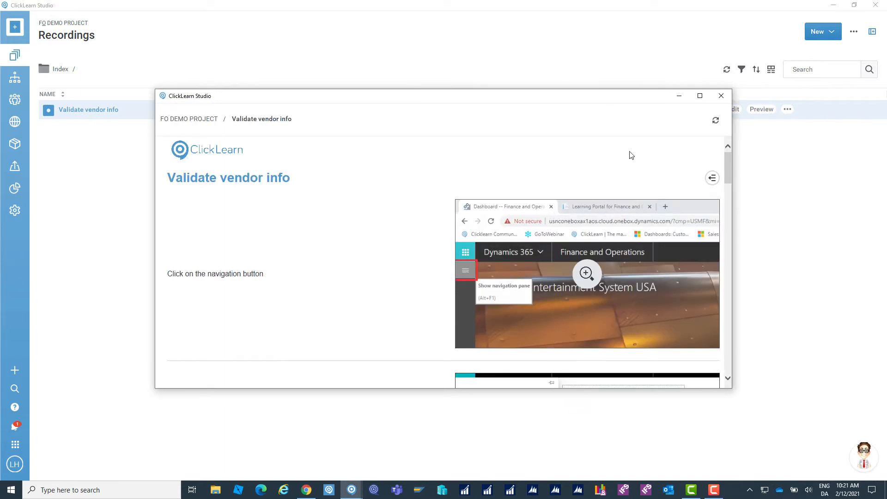
Examine the written preview of the Validate vendor info recording in a maximised window.
click(700, 96)
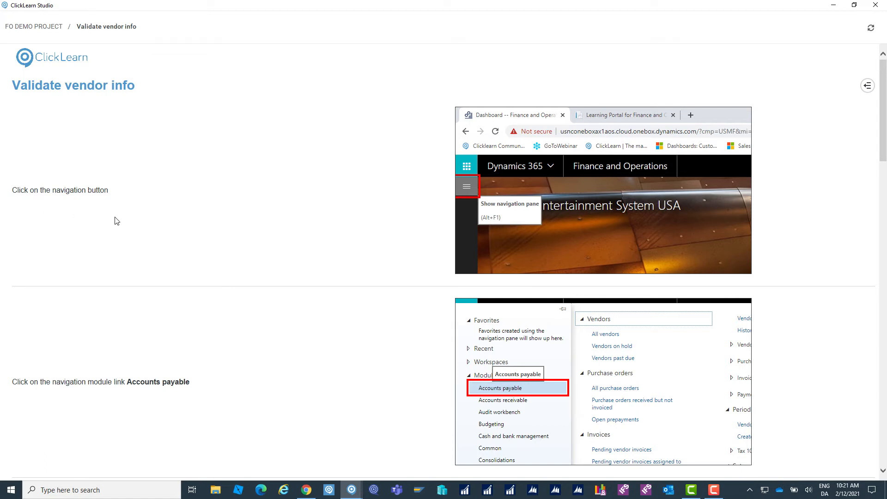
mouse_move(526, 252)
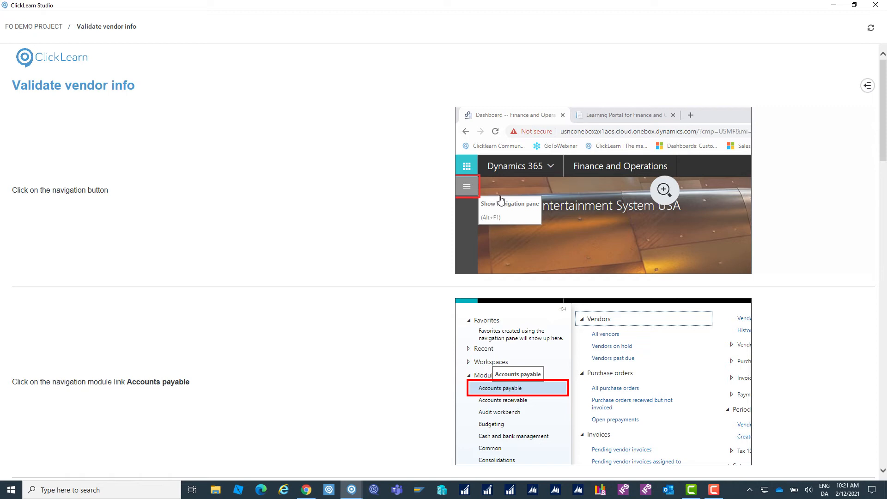
click(867, 86)
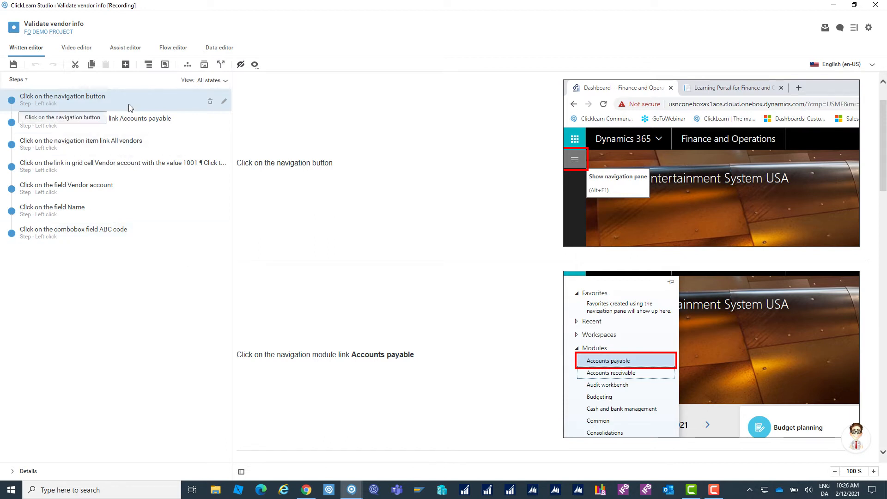
Add a level 1 section titled "Objective" before the first step of the Validate vendor info recording.
click(149, 66)
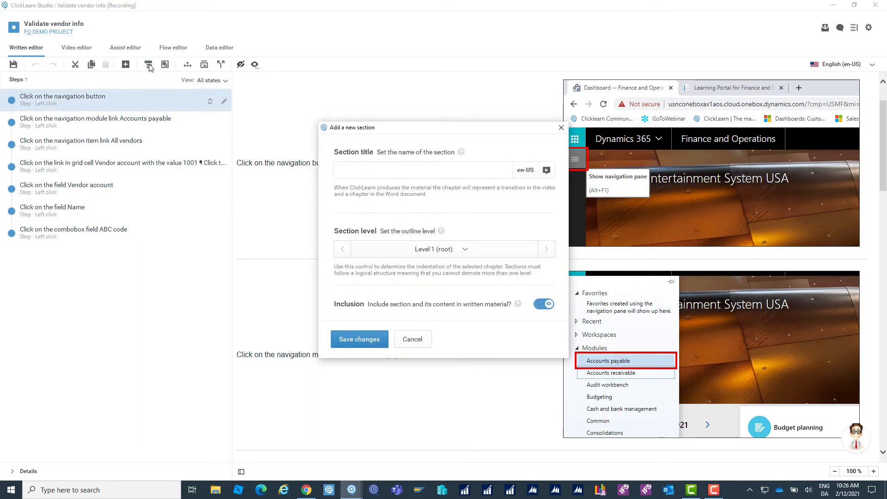
text(Objective)
click(377, 336)
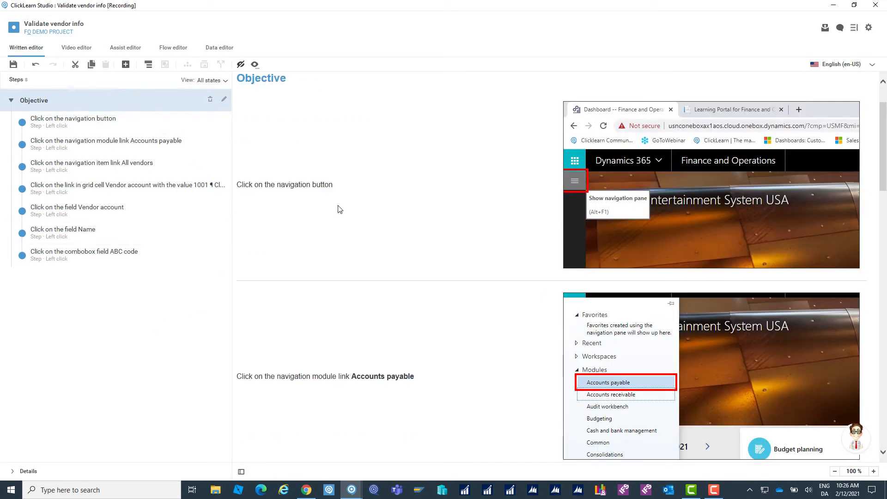
Add a text block under Objective, displayed as Block (outside), reading "Use this guide when you need to validate a vendor account".
scroll(405, 223, up, 2)
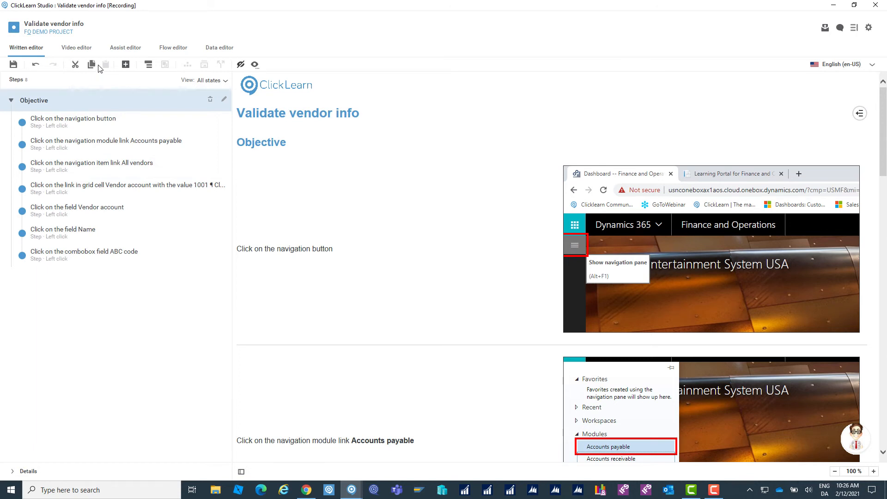
click(129, 67)
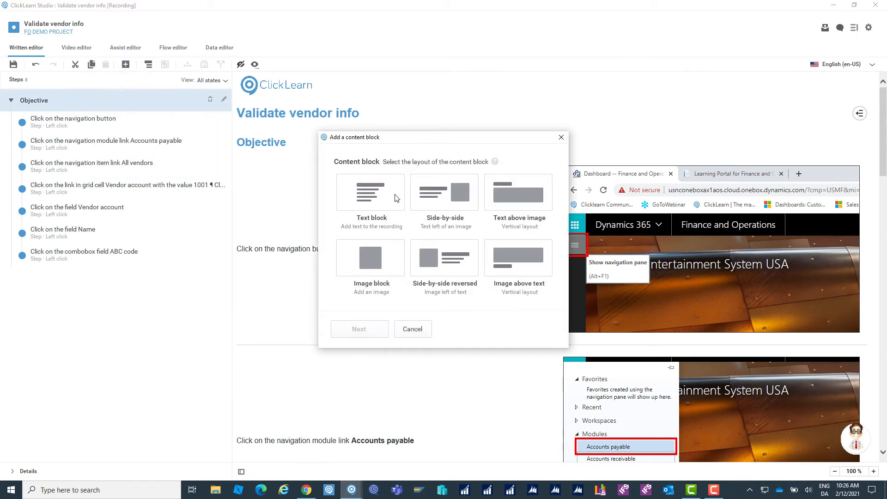
click(395, 198)
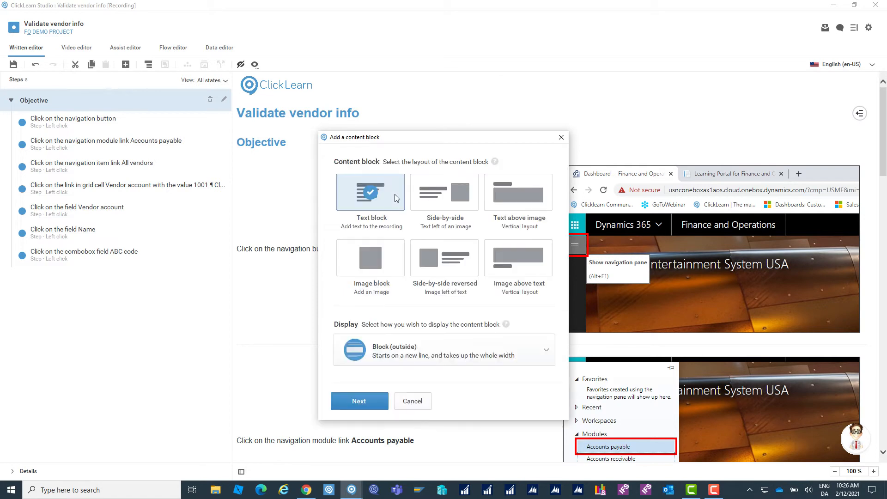
click(369, 401)
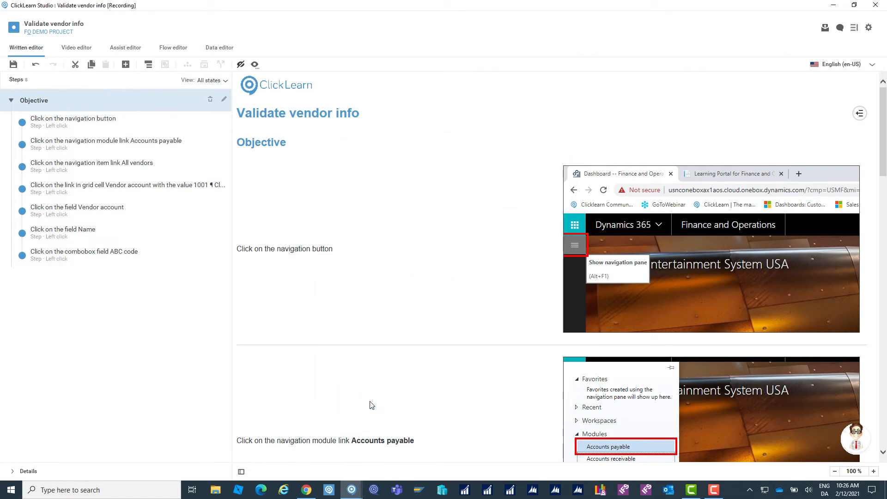
text(Use this guide when )
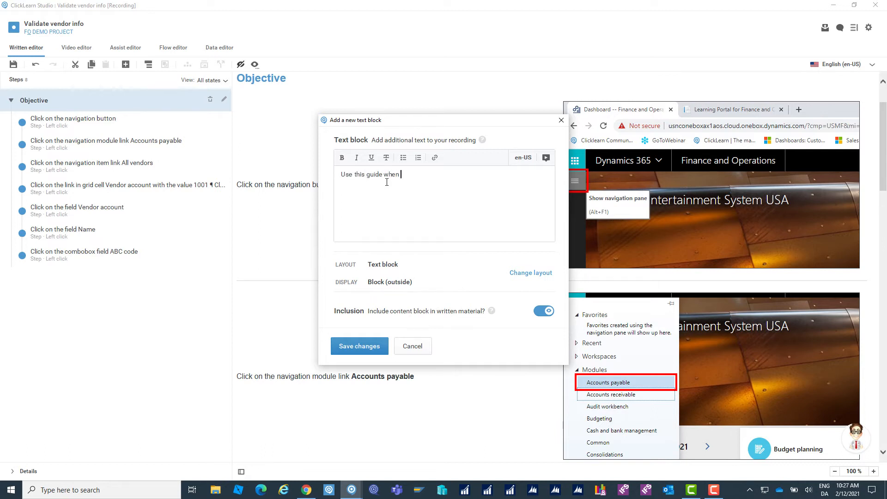
text(you need to validate a vandor account)
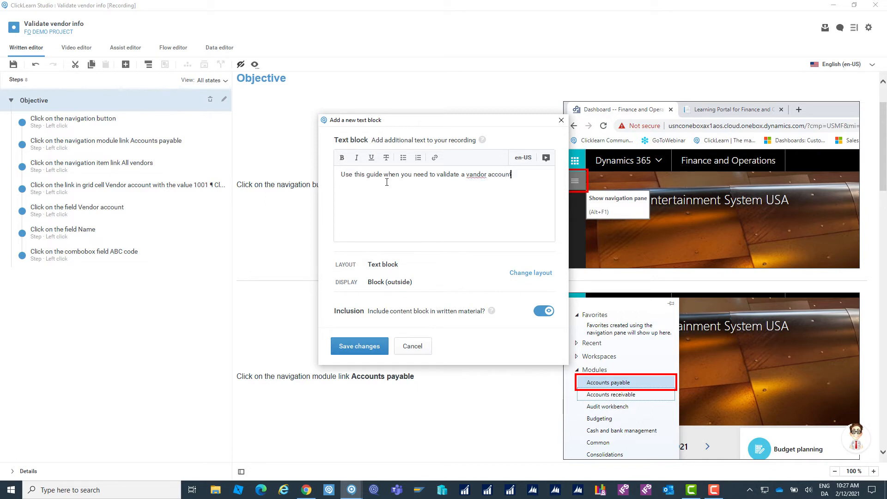
key(BackSpace)
text(e)
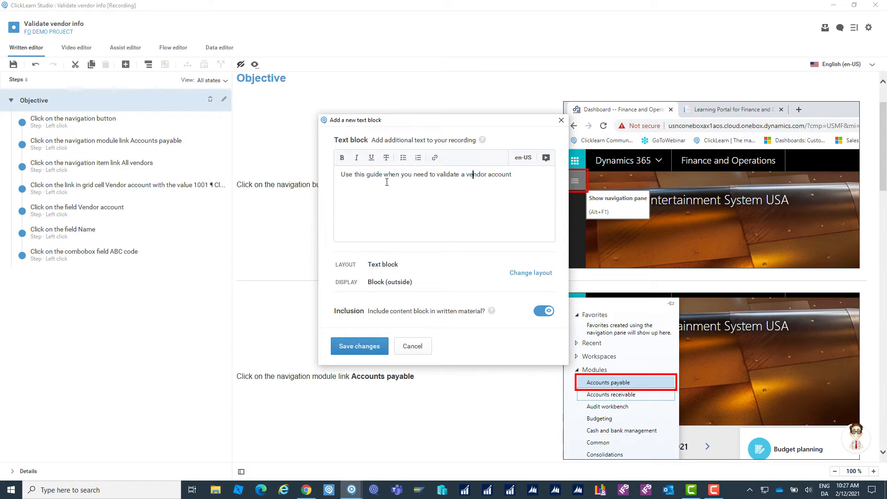
click(362, 349)
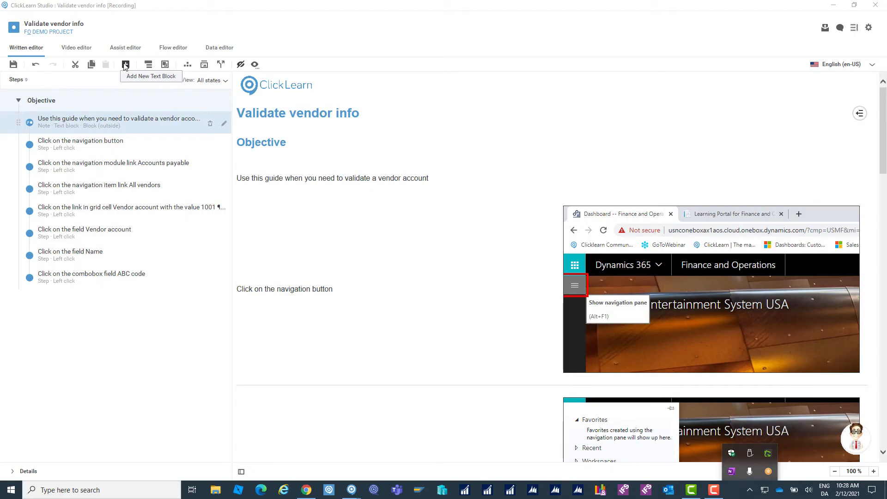
Add a level 1 section titled "Steps" after the Objective text block.
click(149, 65)
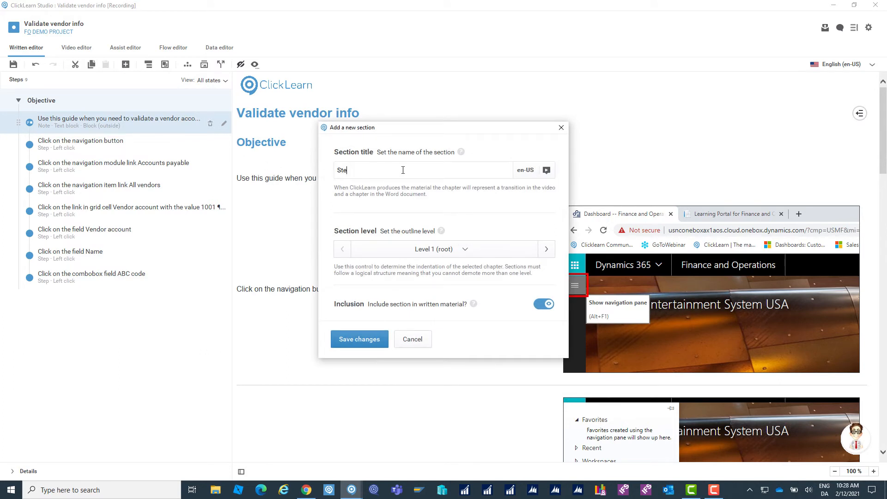
click(366, 338)
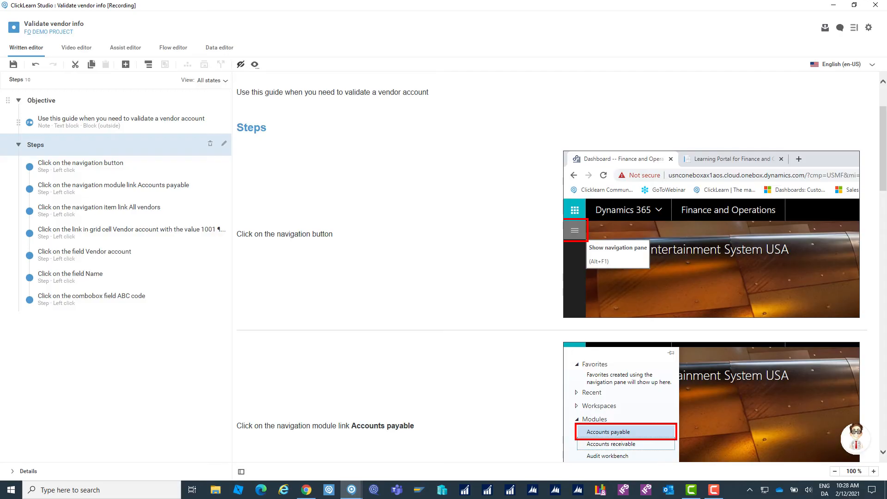
Play the recording in the Video editor, pause it at the All vendors step and view the chapter list.
click(83, 48)
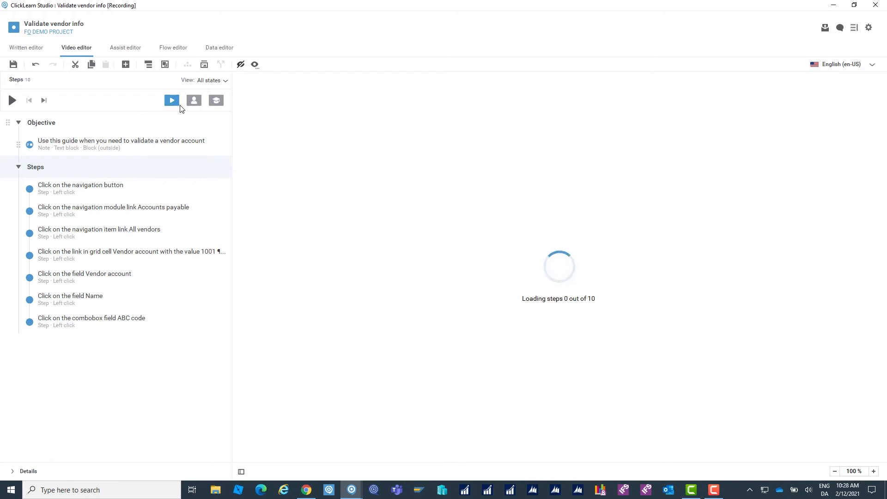
click(216, 103)
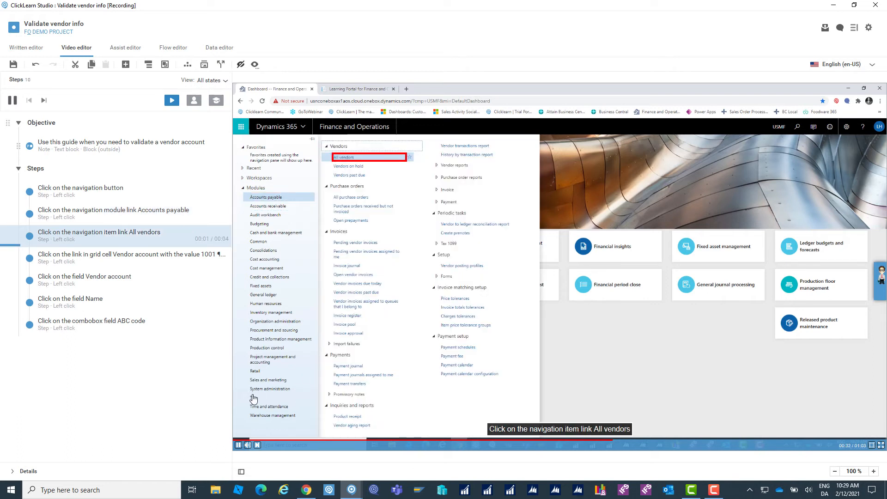
click(238, 445)
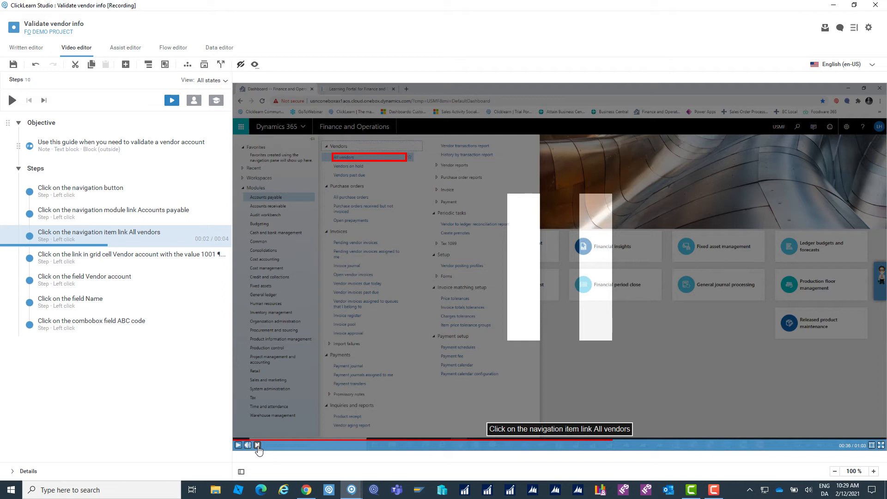
mouse_move(259, 449)
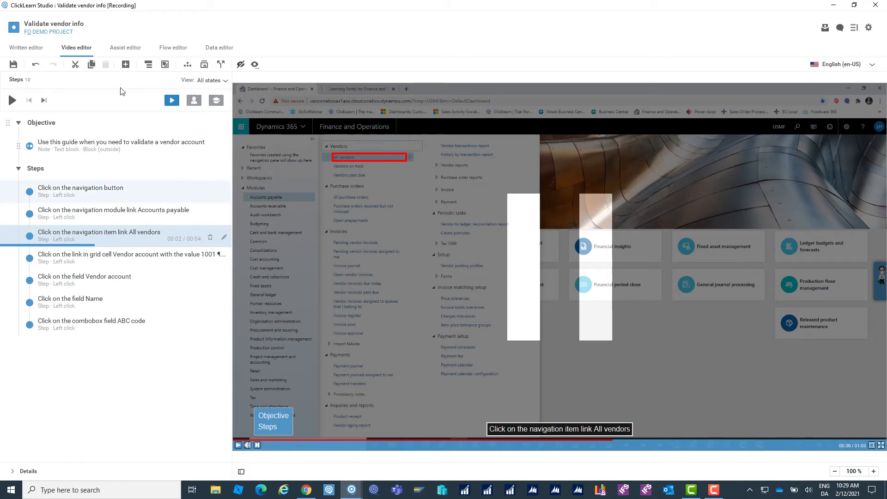
Preview the recording's on-screen guidance in the Assist editor and advance through its steps.
click(126, 49)
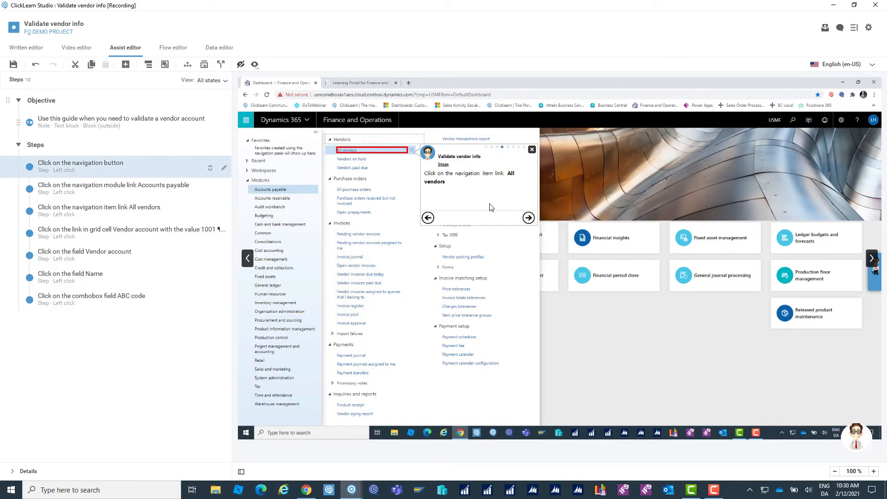
click(873, 262)
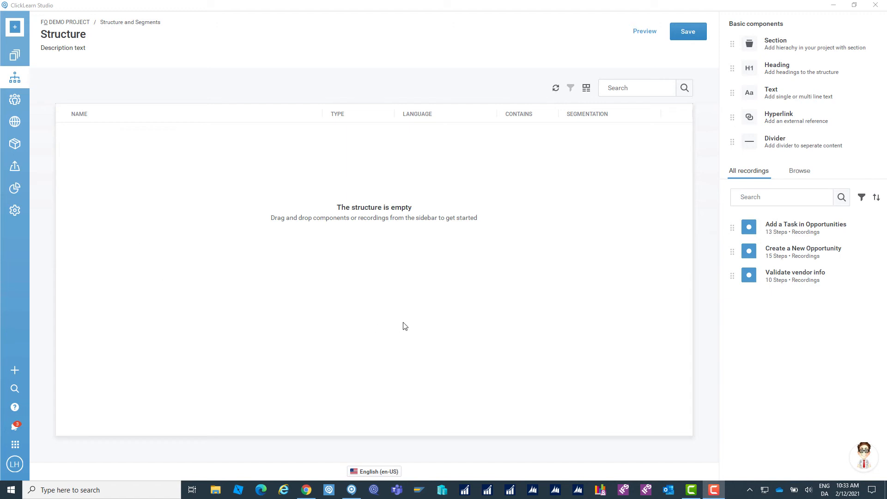
Add a section titled "Sales" to the empty project structure and give it a green money bag icon.
click(784, 46)
drag(783, 45, 313, 194)
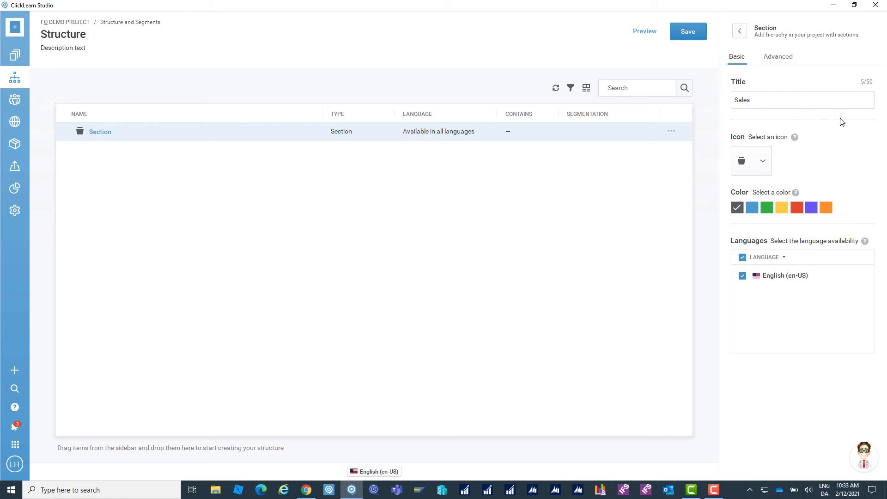
click(763, 162)
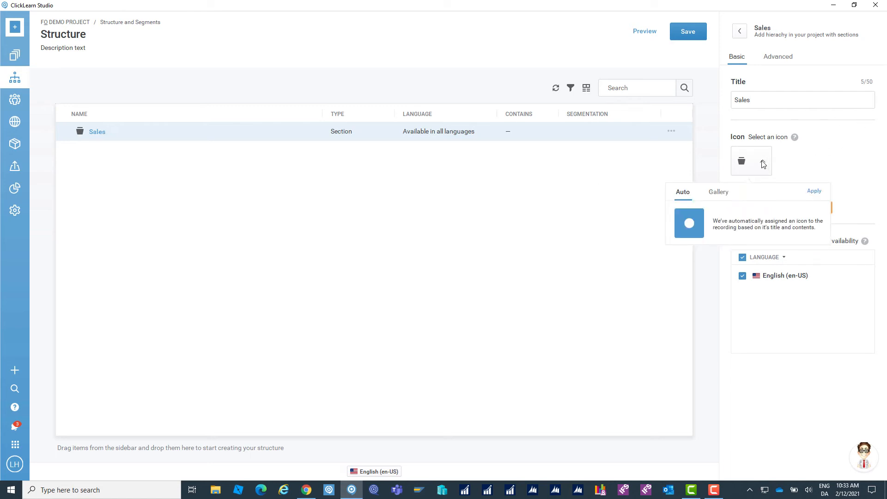
click(724, 195)
click(683, 276)
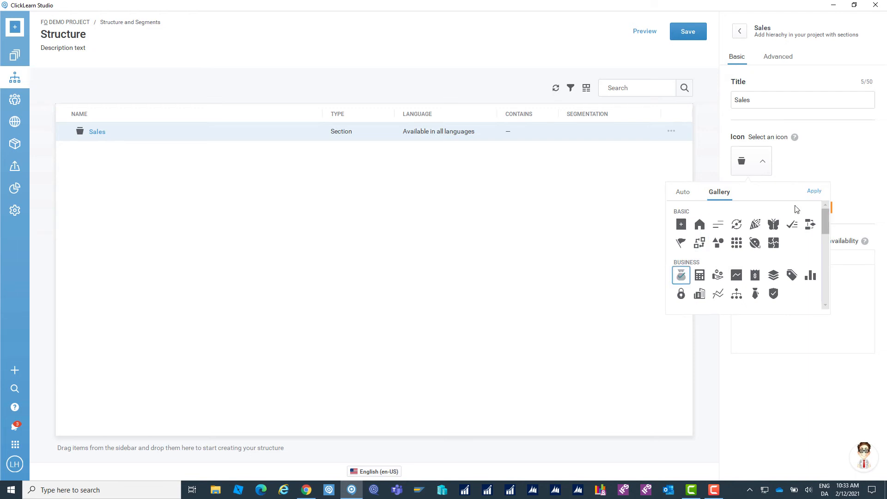
click(814, 191)
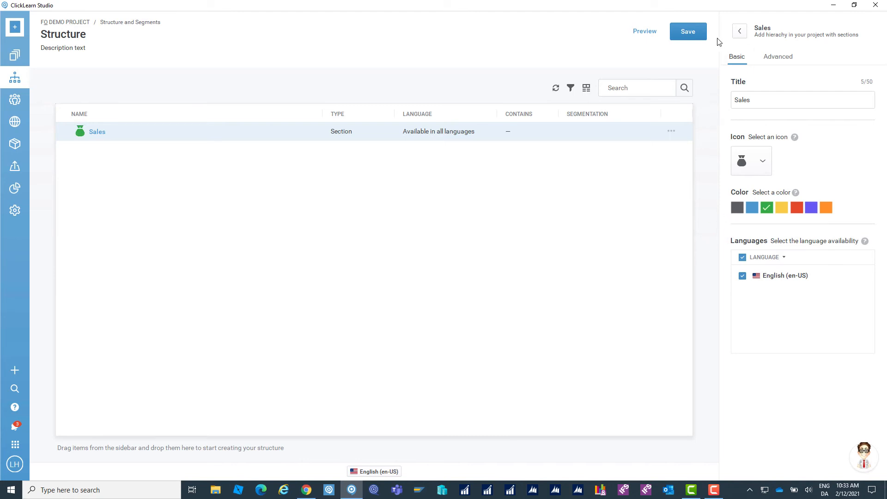
Add a second section titled "HR" to the structure below the Sales section.
click(739, 31)
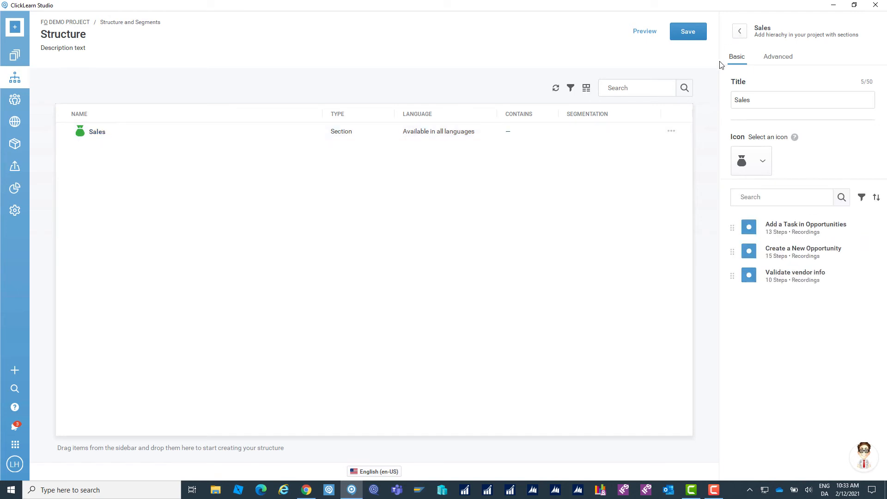
drag(770, 48, 144, 168)
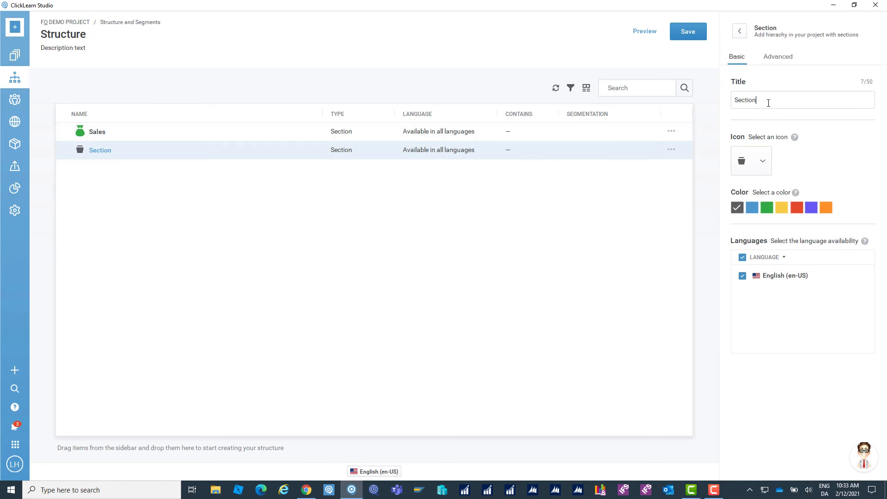
key(BackSpace)
text(H)
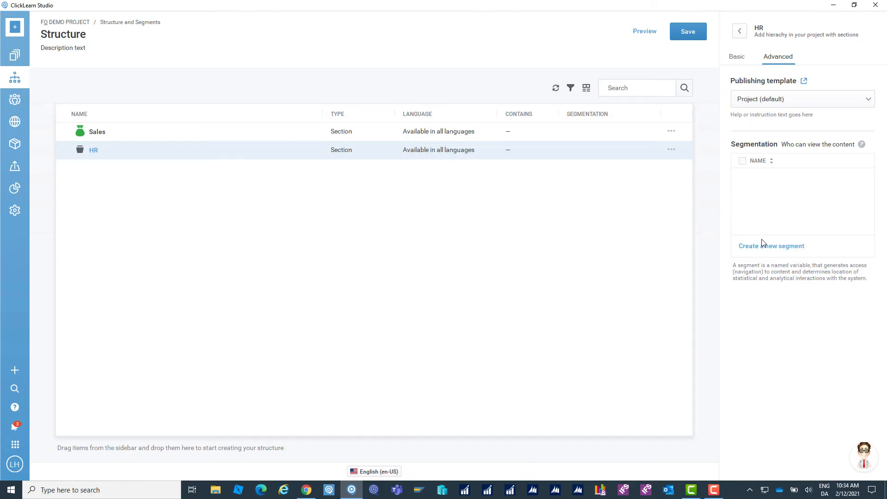
Create a segment named "Only for HR", assign it to the HR section and save the structure.
click(763, 246)
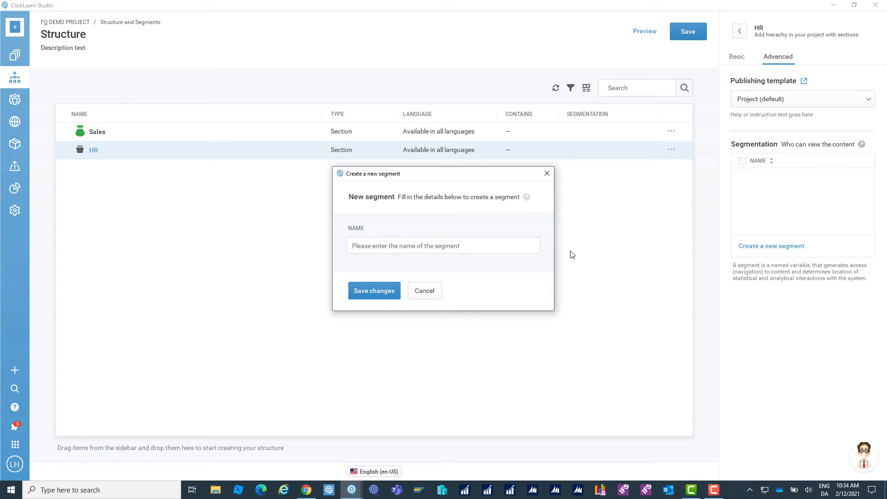
click(479, 246)
text(Only for)
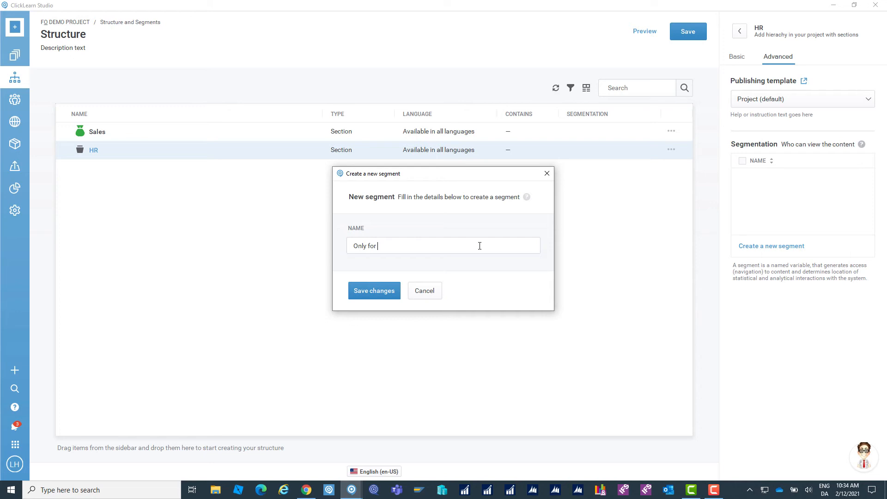
text( HR)
click(389, 295)
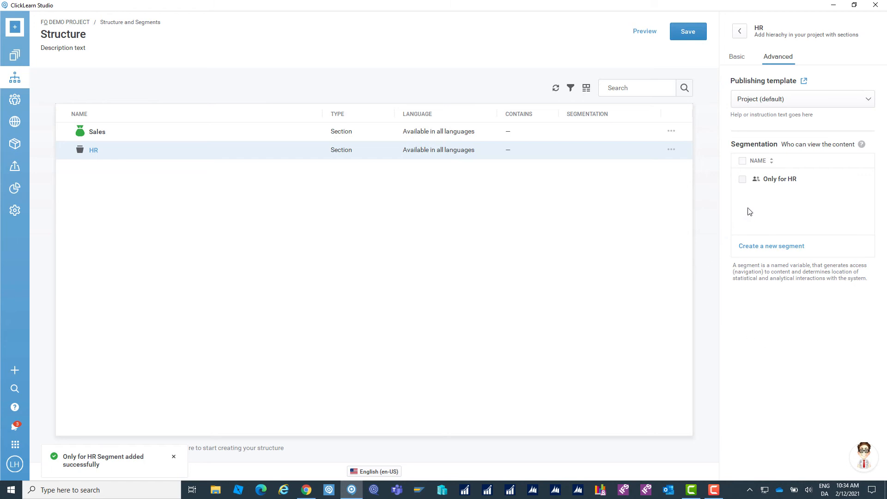
click(743, 180)
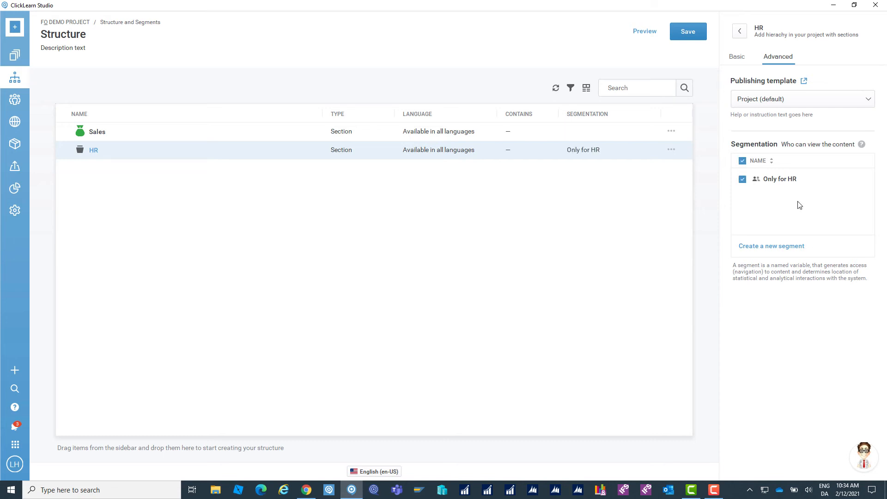
click(689, 31)
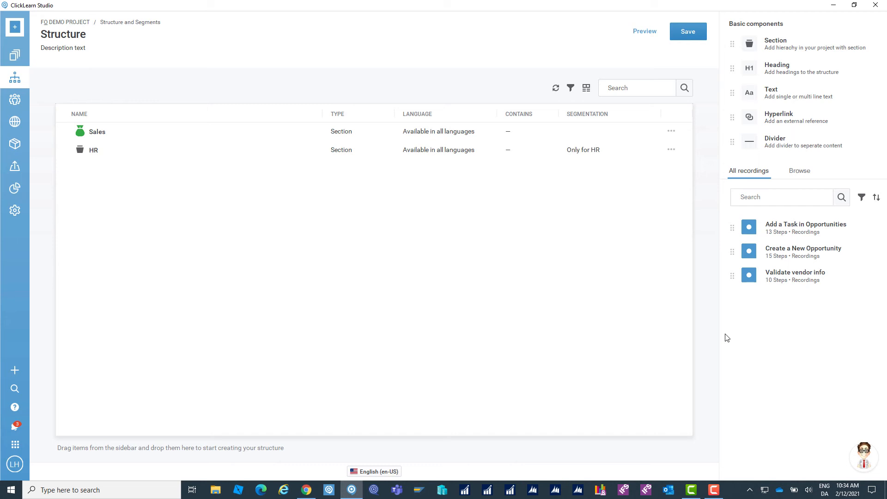
Place the Validate vendor info recording in the HR section and the Create a New Opportunity recording in the Sales section.
drag(803, 278, 93, 153)
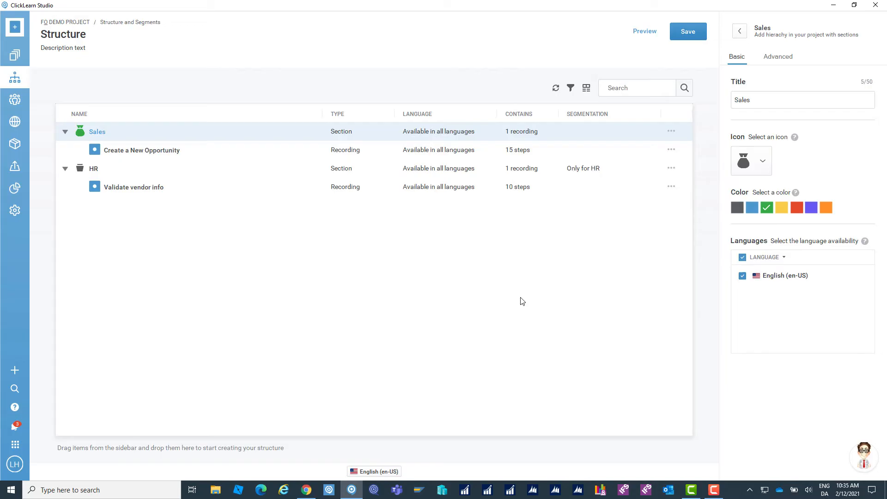
Preview the structure in a maximized window and examine the Validate vendor info guide inside the HR section.
click(643, 32)
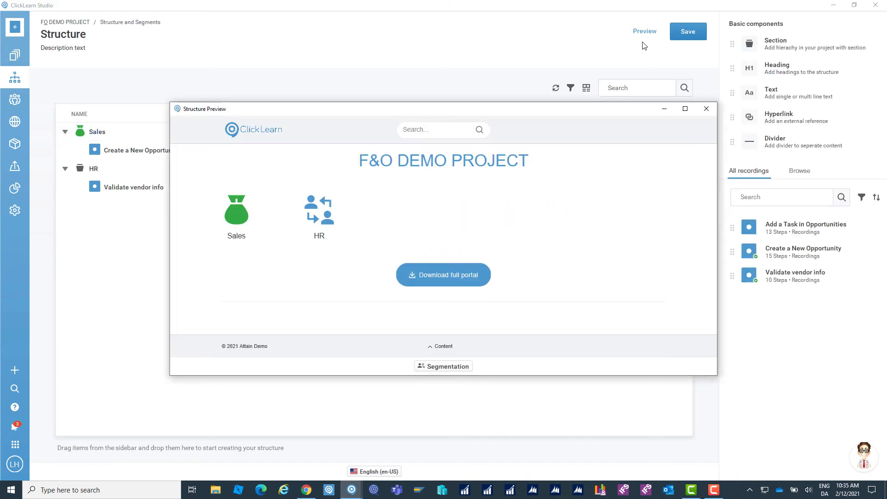
click(685, 109)
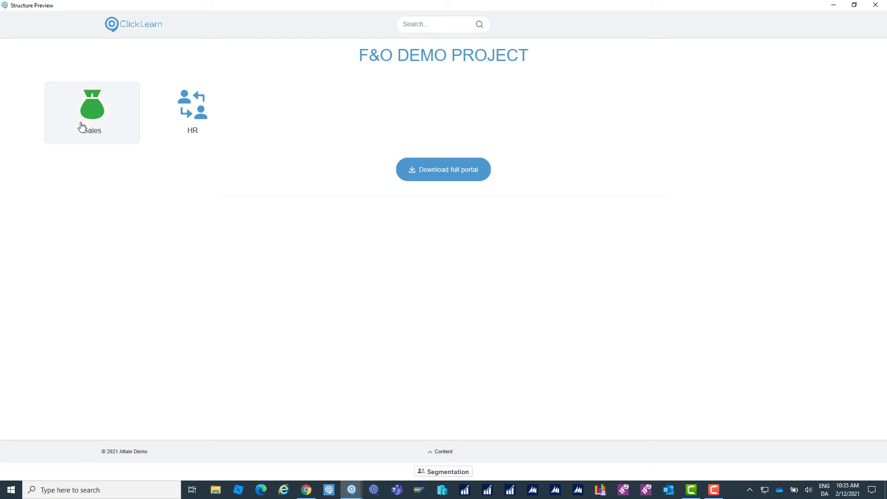
click(188, 121)
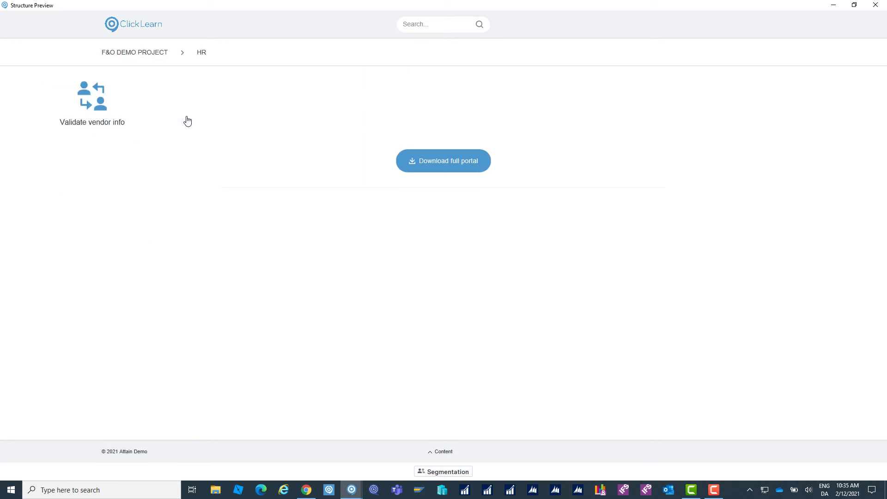
click(85, 105)
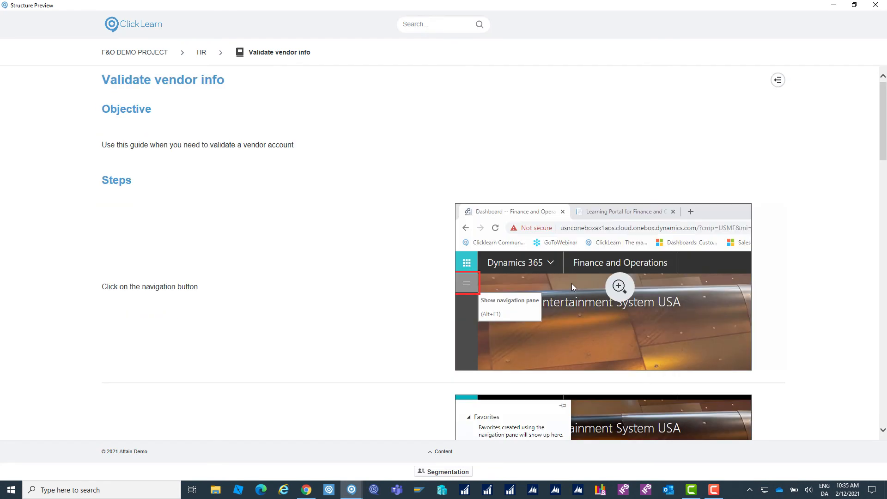
click(780, 82)
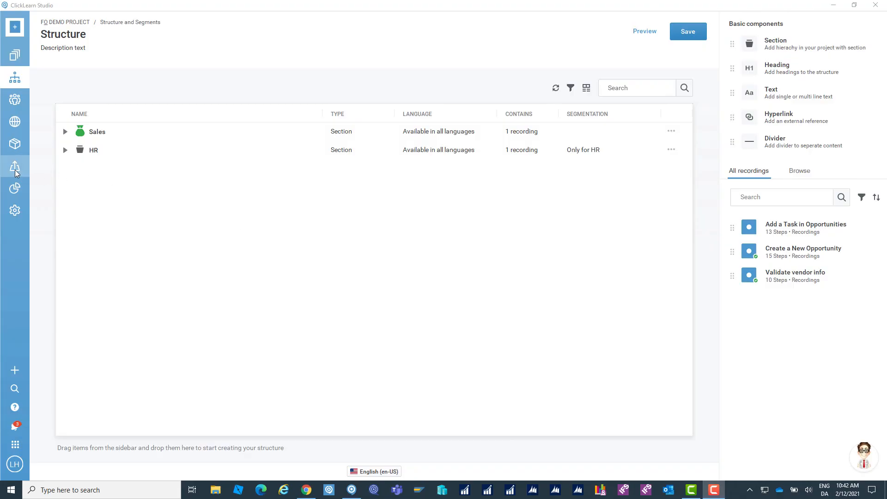
Publish the project to ContentCloud in English (en-US) with published content tracking on and public access.
click(14, 170)
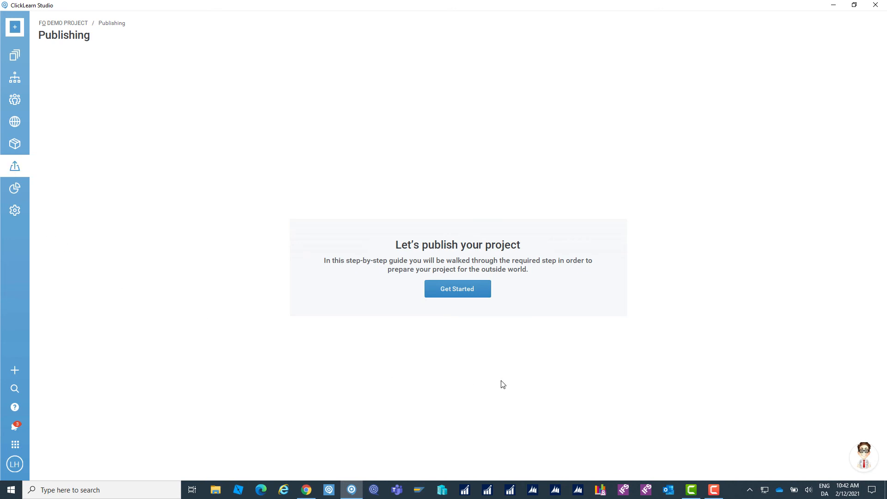
click(466, 289)
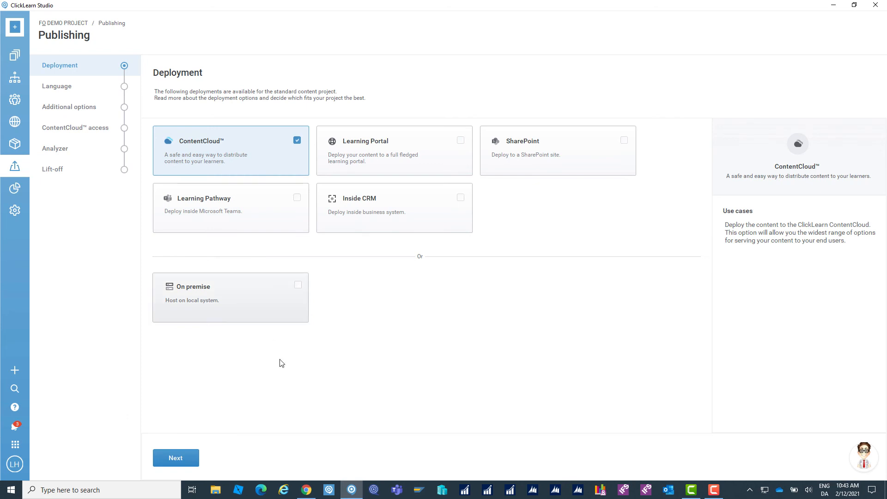
click(165, 459)
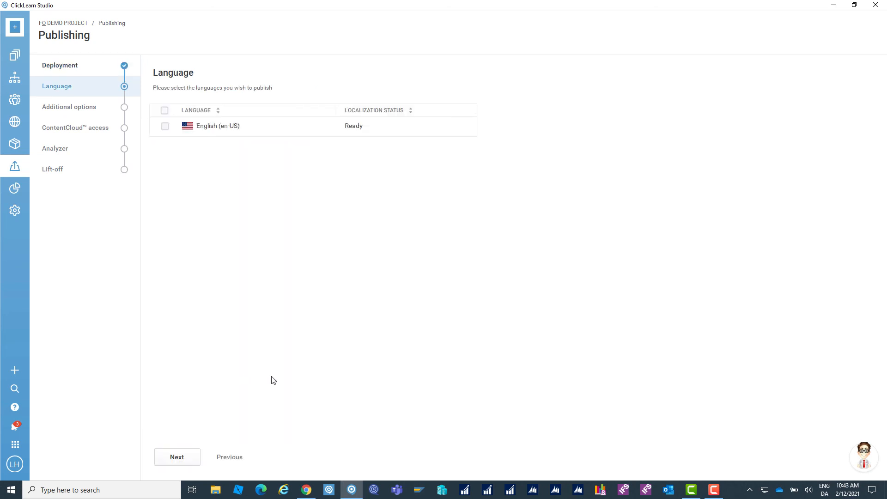
click(165, 127)
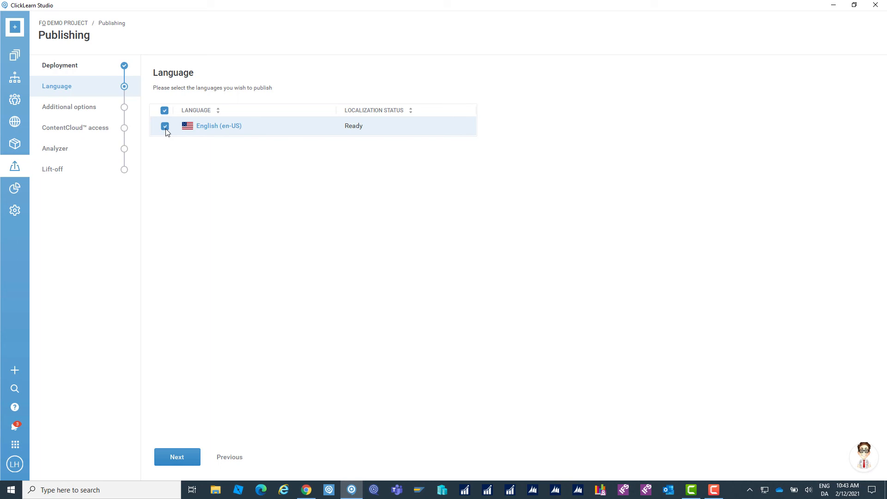
click(181, 460)
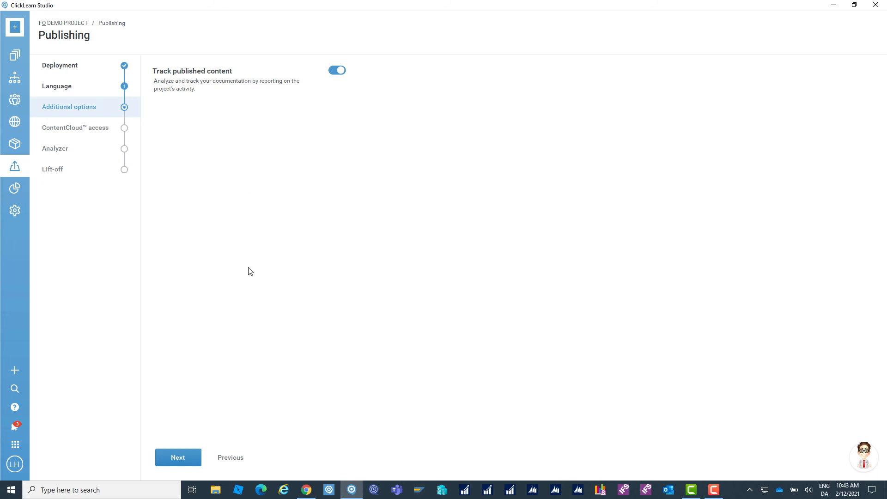
click(191, 457)
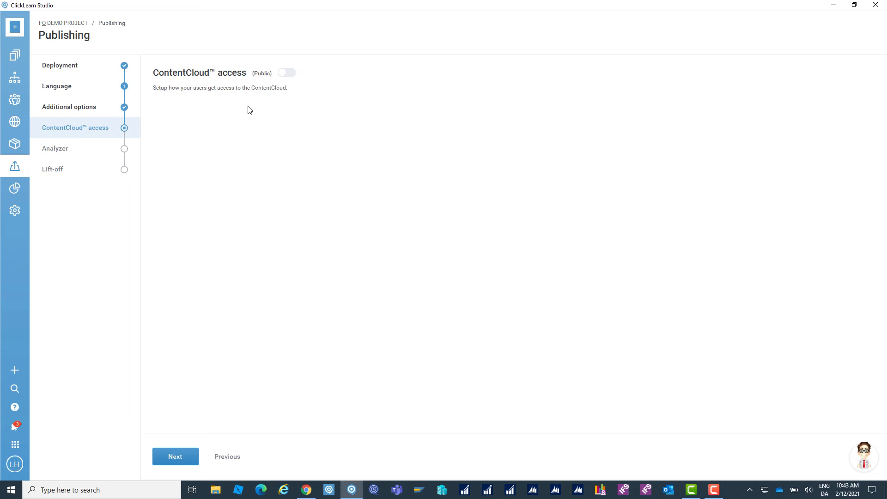
click(185, 457)
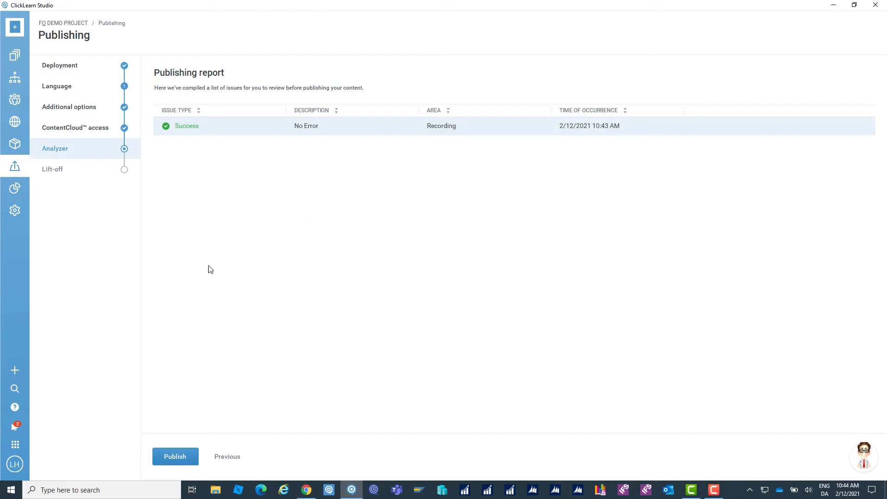
click(178, 462)
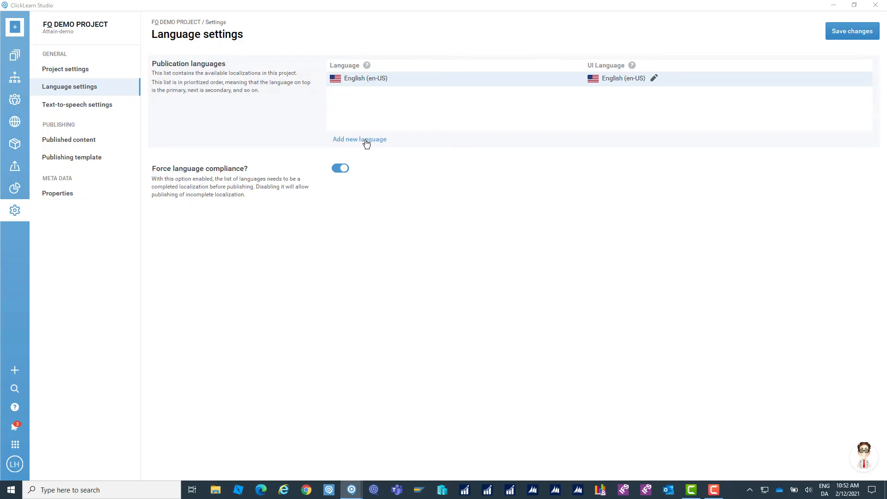
Add German (de-DE) to the project's publication languages.
click(366, 141)
click(390, 130)
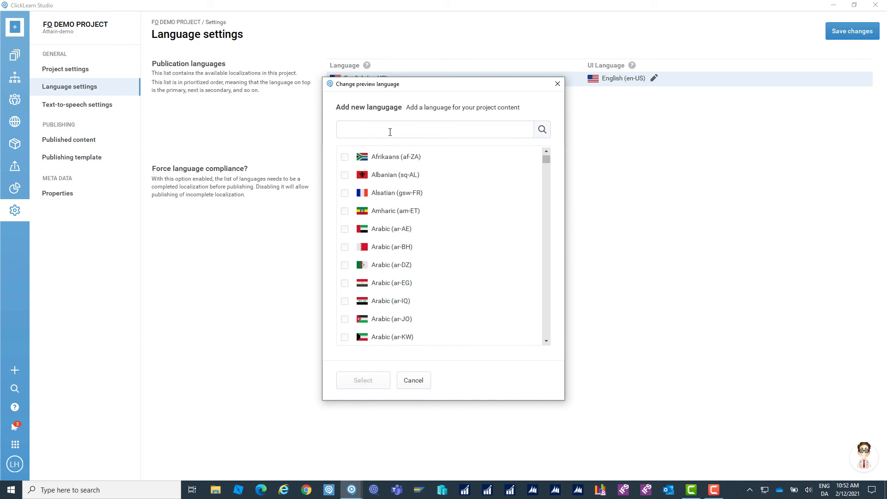
text(German)
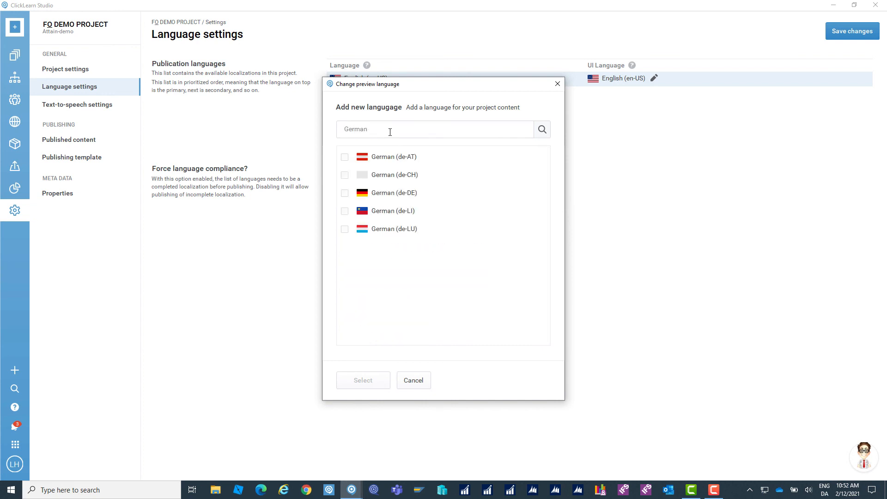
click(345, 194)
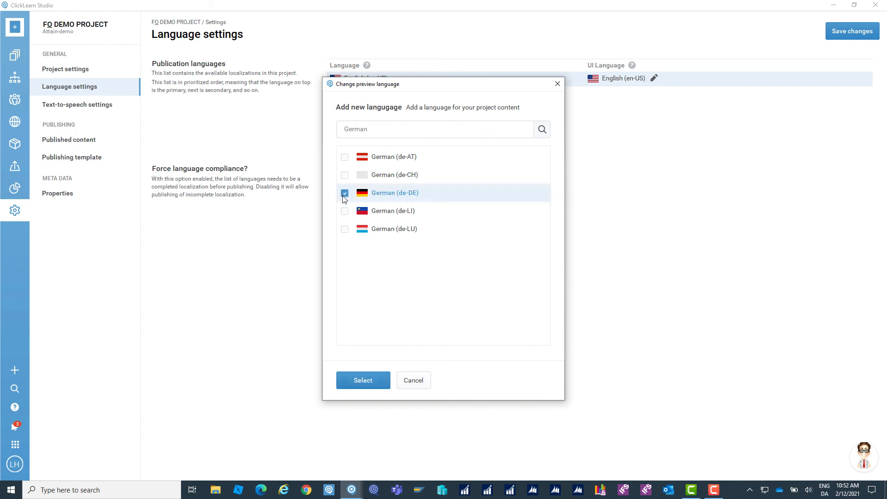
click(378, 387)
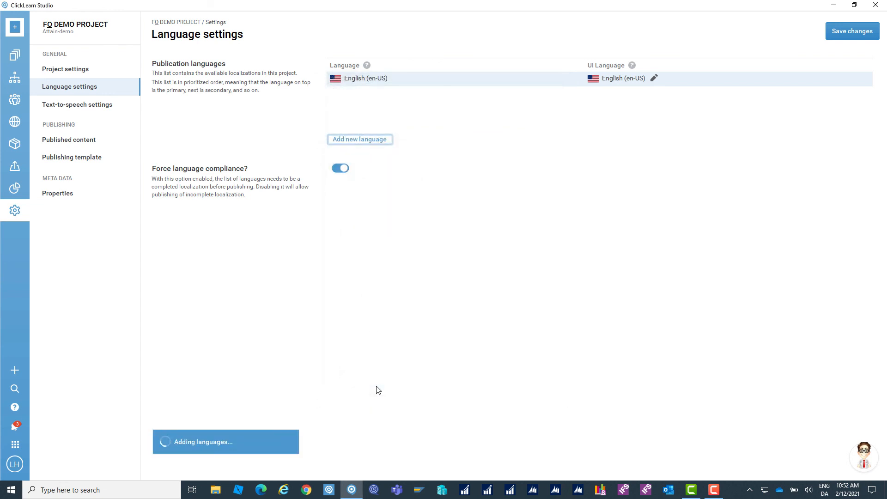
Add Spanish (es-ES) to the project's publication languages.
click(377, 141)
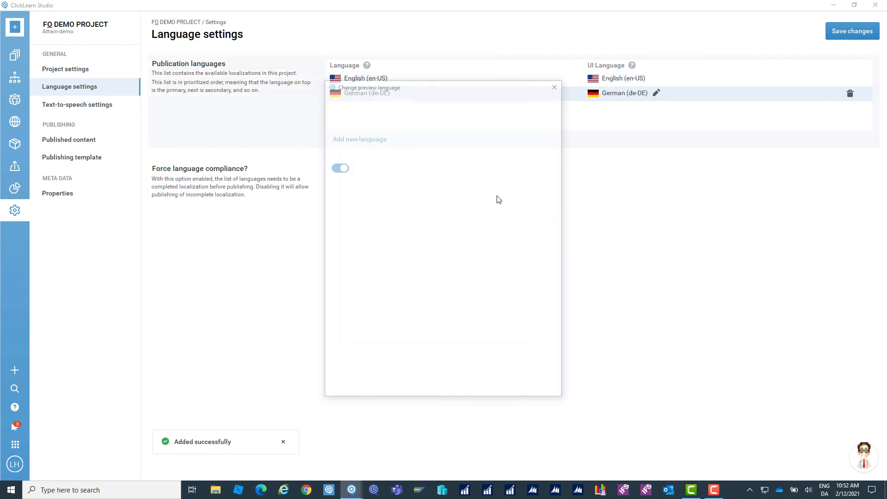
click(474, 129)
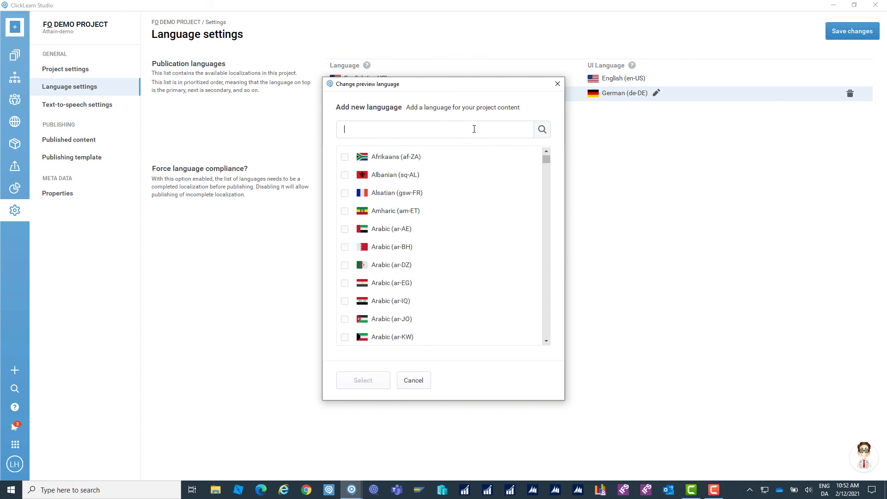
text(spanis)
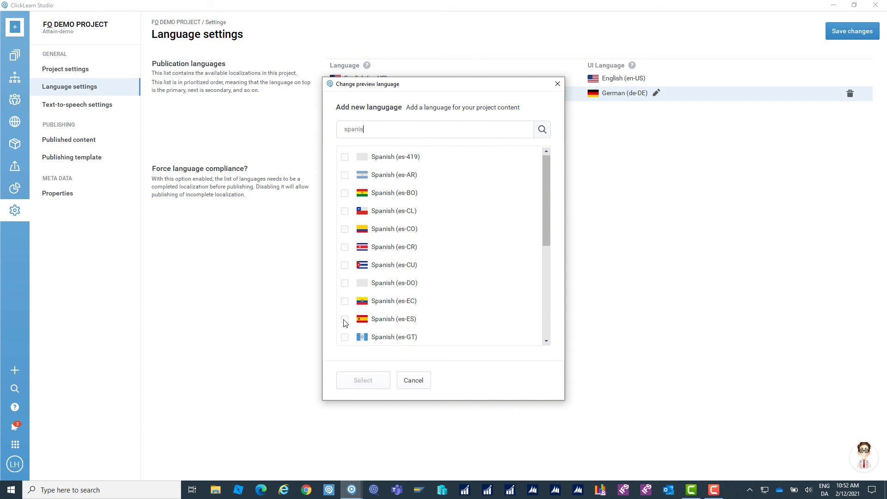
click(429, 323)
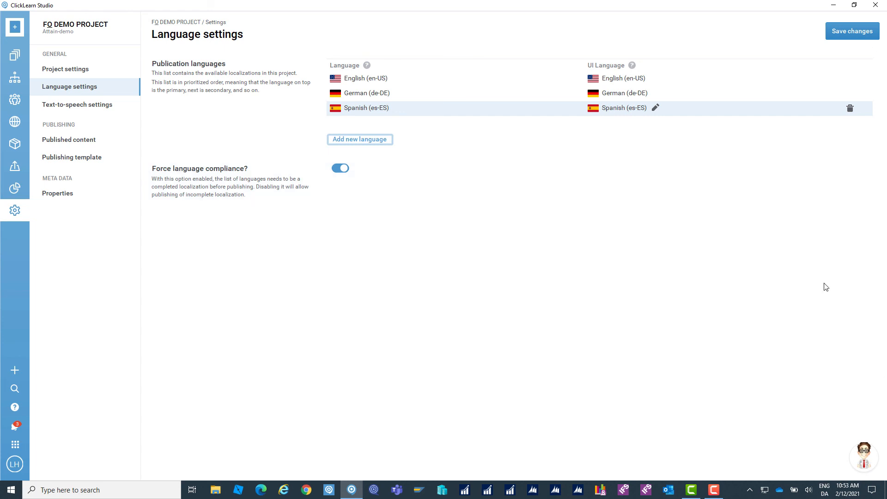
Set the UI language for Spanish (es-ES) to English (en-US) and save the language settings.
click(656, 108)
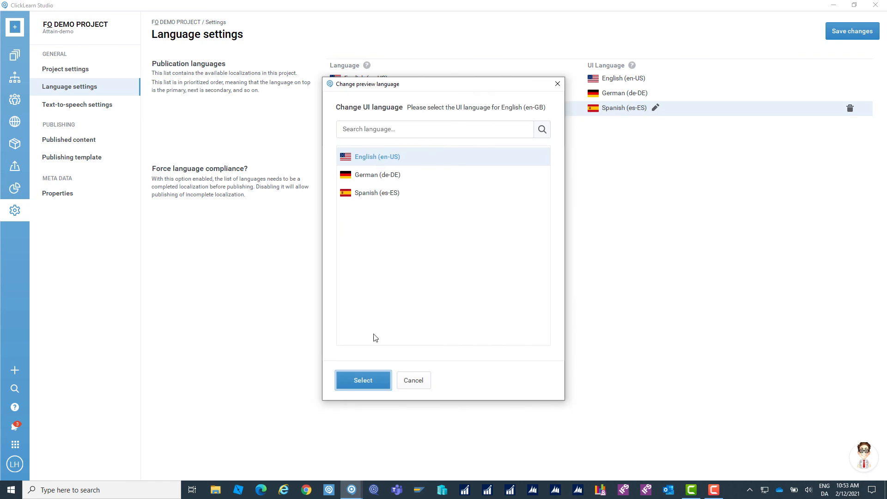
click(363, 380)
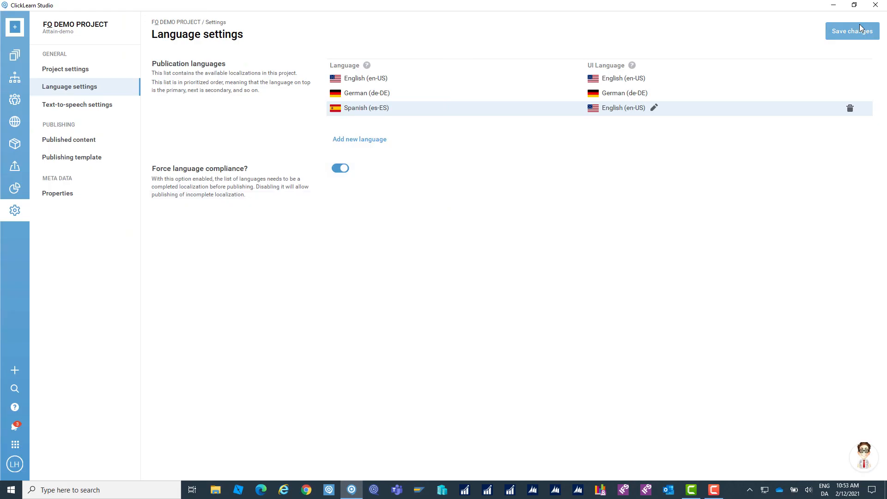
click(860, 34)
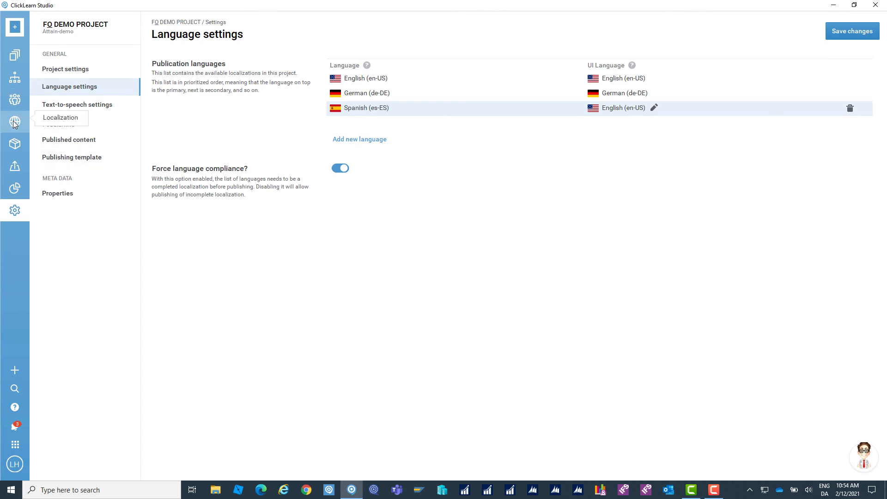
Run the localization analyzer on the project's languages.
click(15, 122)
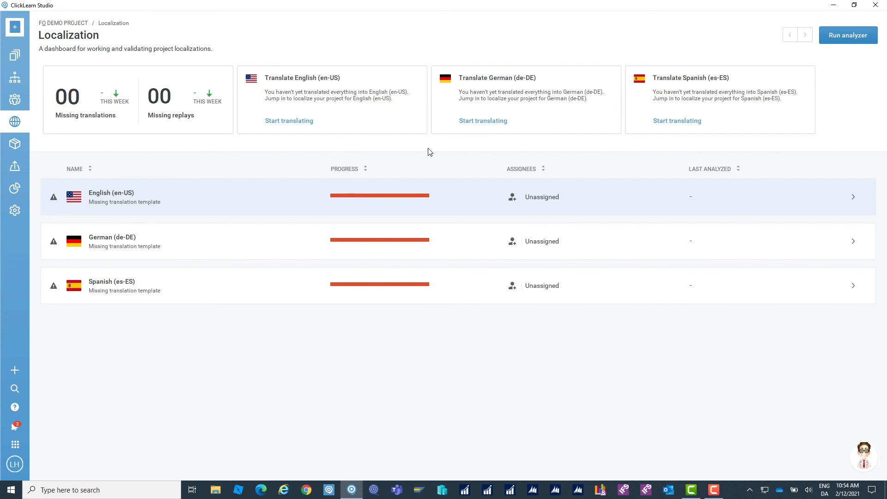
click(850, 36)
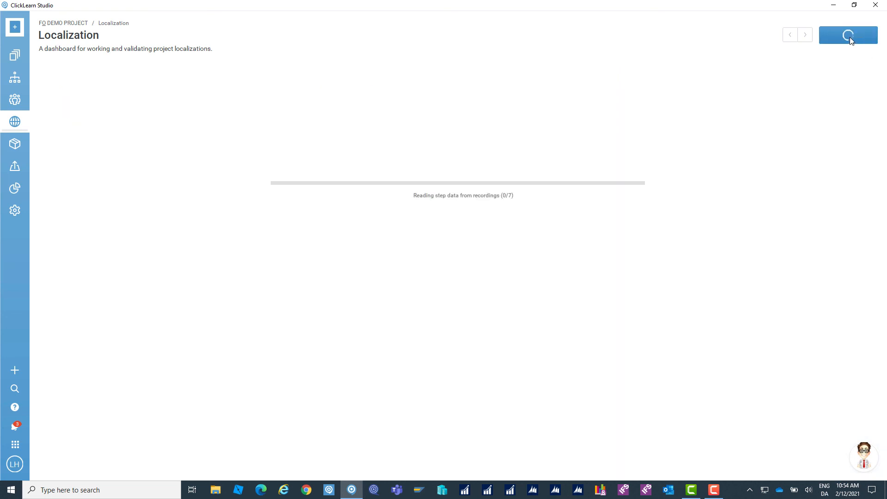